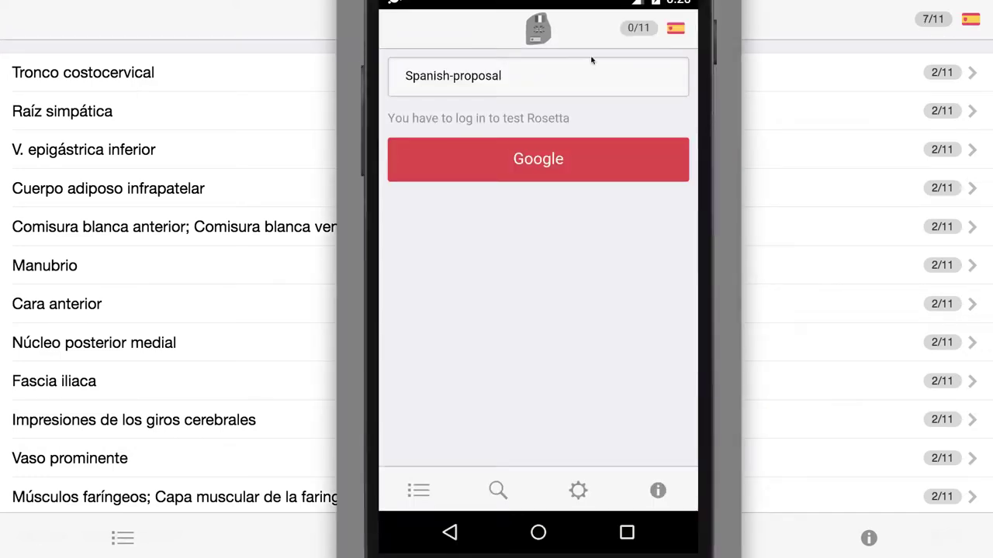
Log in with Google and show the Spanish-proposal term list with its vote counts
{"action": "left_click", "coordinate": [549, 147]}
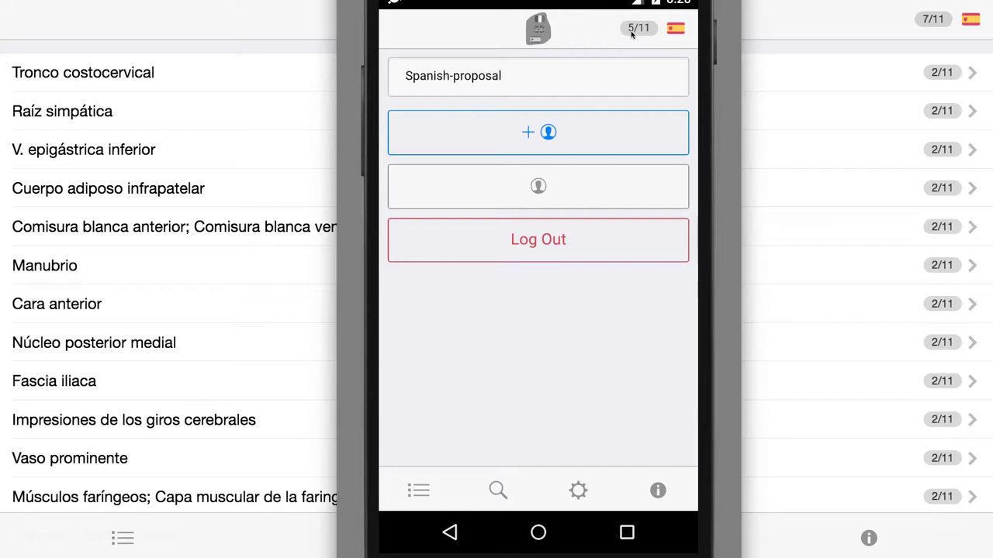
{"action": "left_click", "coordinate": [419, 489]}
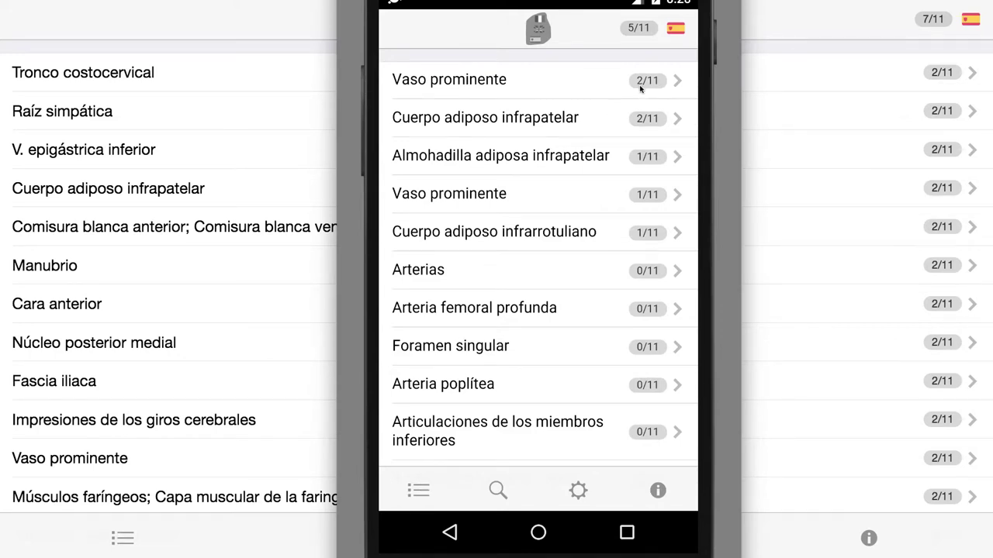
On Cuerpo adiposo infrapatelar, vote for 'Cuerpo adiposo infrarrotuliano', raising it from 1/11 to 5/11
{"action": "left_click", "coordinate": [563, 119]}
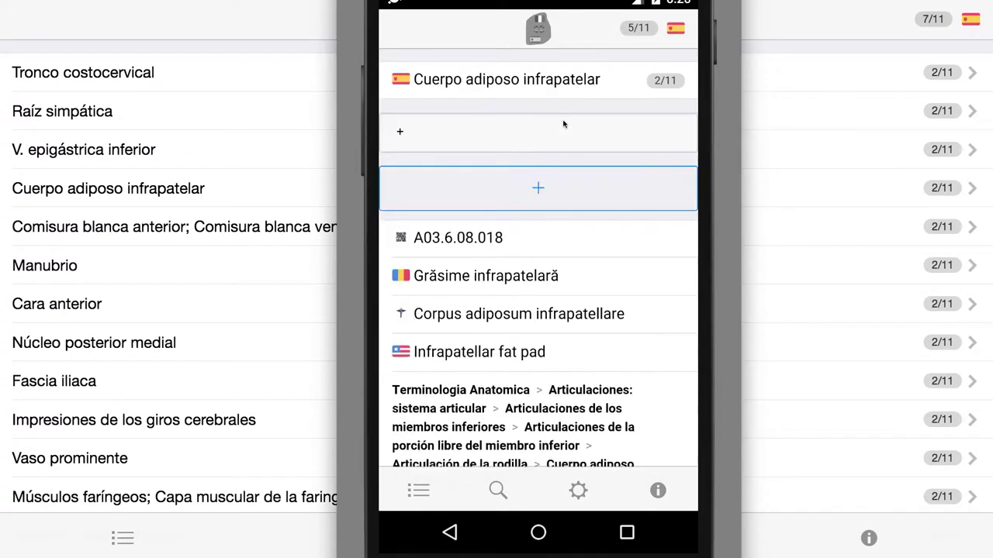
{"action": "left_click", "coordinate": [512, 138]}
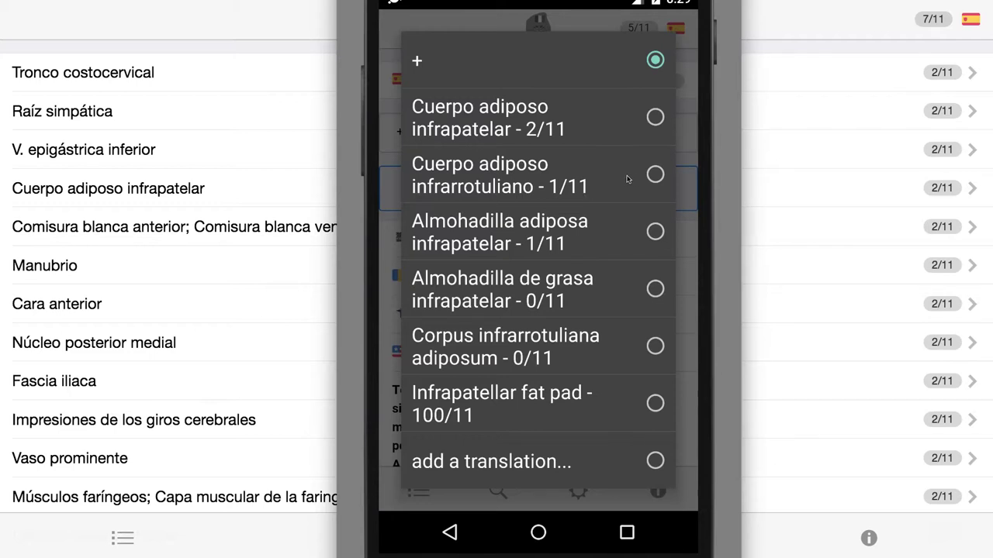
{"action": "left_click", "coordinate": [653, 176]}
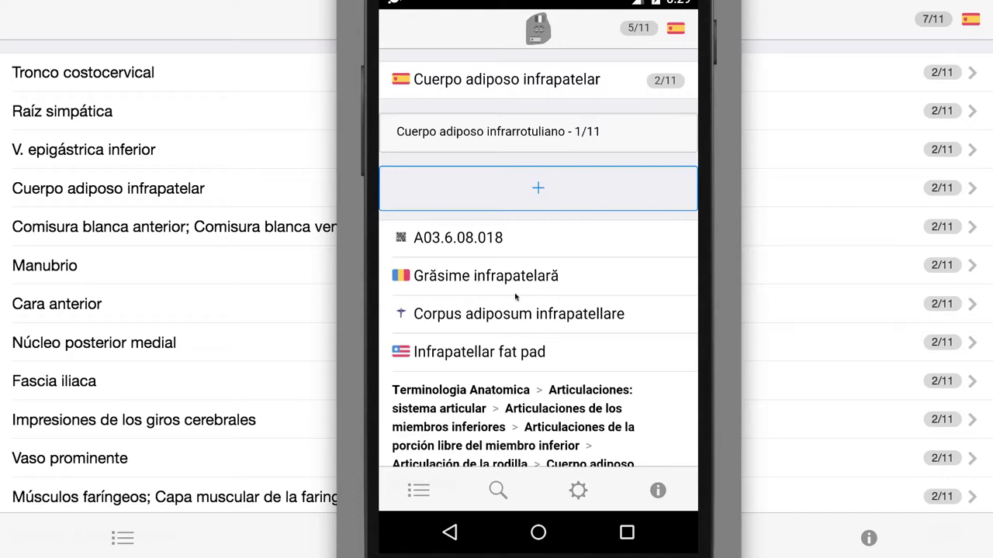
{"action": "left_click_drag", "start_coordinate": [578, 308], "coordinate": [579, 247]}
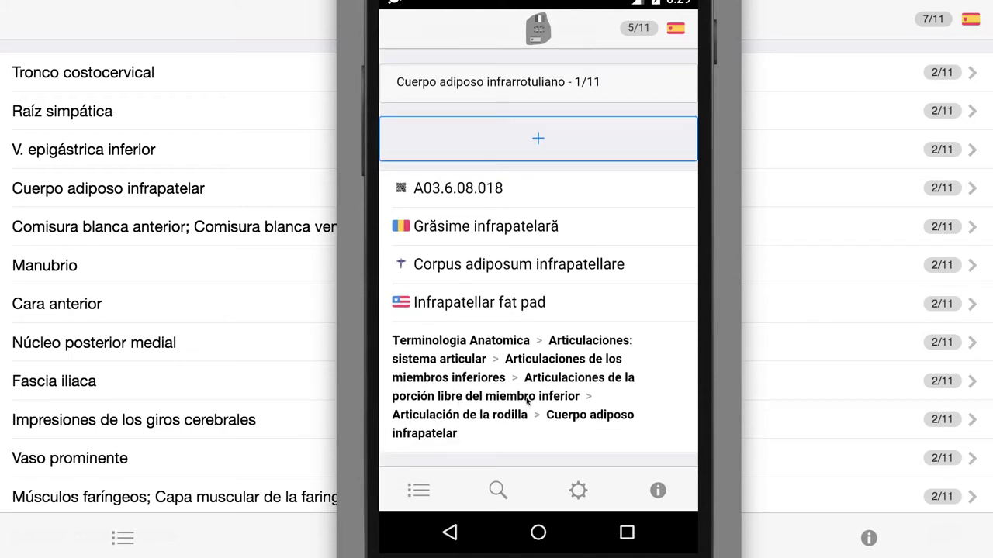
{"action": "left_click_drag", "start_coordinate": [601, 301], "coordinate": [601, 366]}
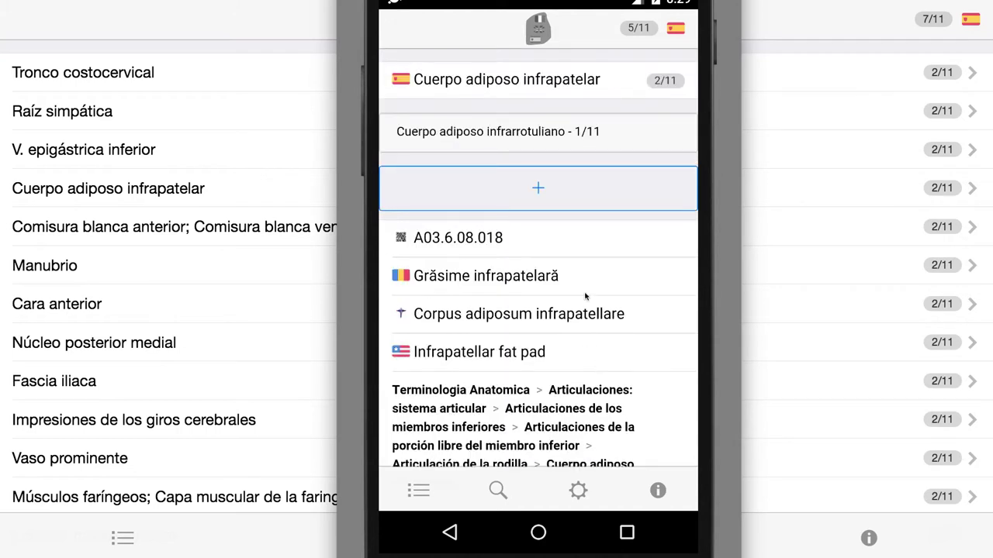
{"action": "left_click", "coordinate": [560, 195]}
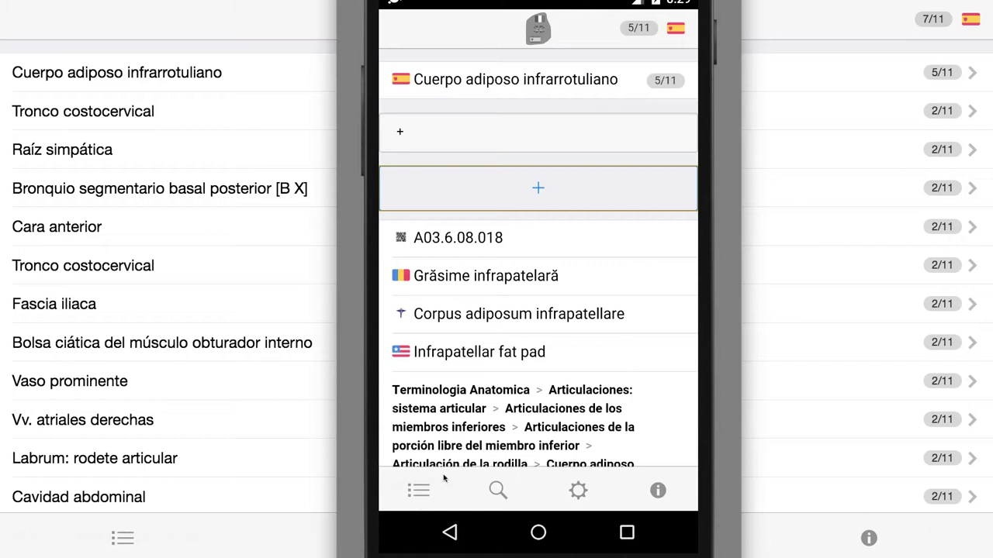
Browse Arterias and Arterias del miembro superior, then open the Vaso prominente term (A15.3.03.098)
{"action": "left_click", "coordinate": [418, 491]}
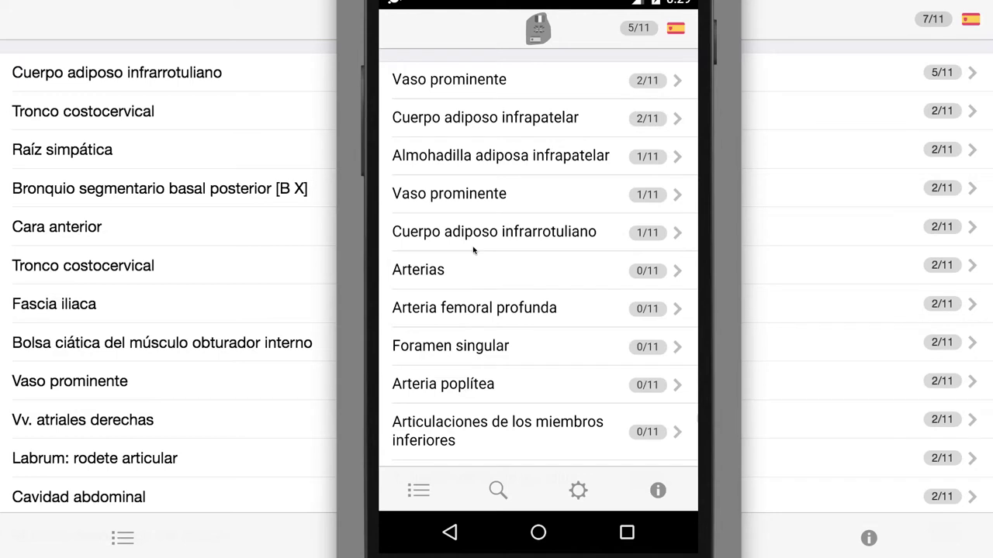
{"action": "left_click", "coordinate": [479, 278]}
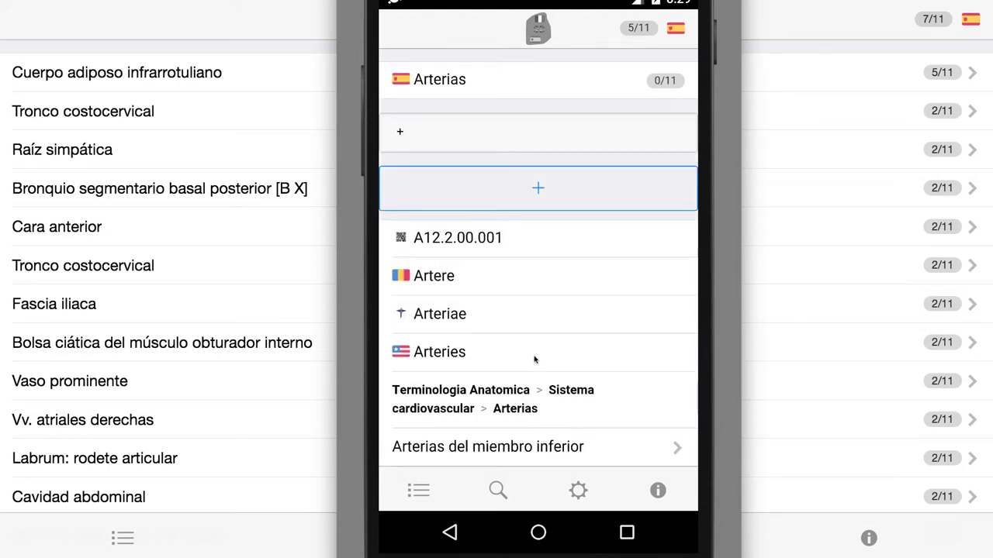
{"action": "scroll", "coordinate": [534, 244], "scroll_direction": "down", "scroll_amount": 1}
{"action": "left_click_drag", "start_coordinate": [534, 243], "coordinate": [534, 162]}
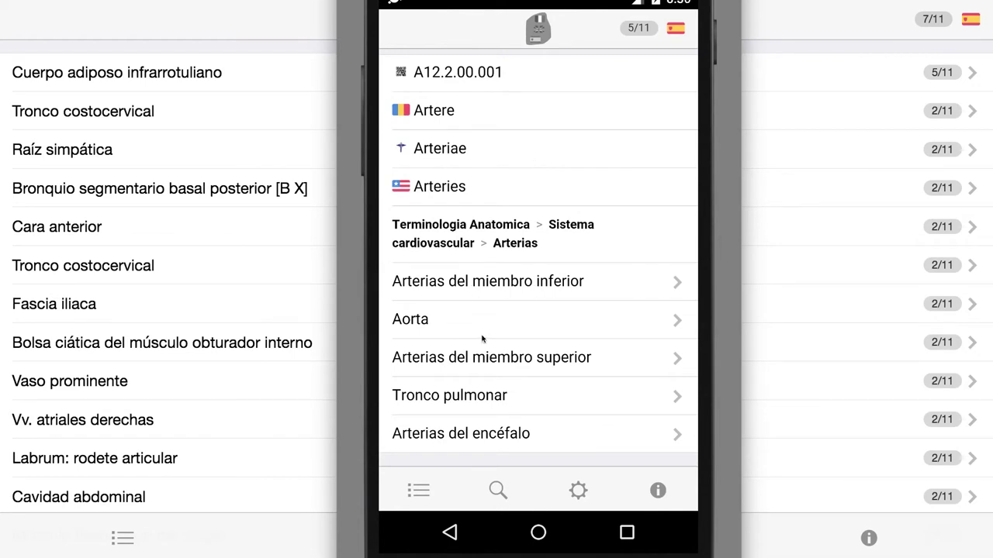
{"action": "left_click", "coordinate": [505, 358]}
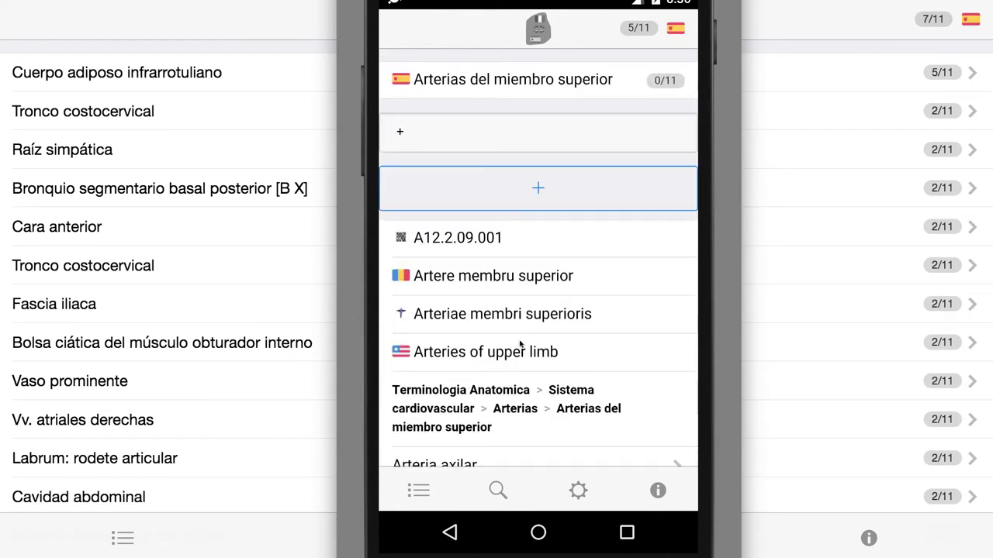
{"action": "scroll", "coordinate": [559, 287], "scroll_direction": "down", "scroll_amount": 1}
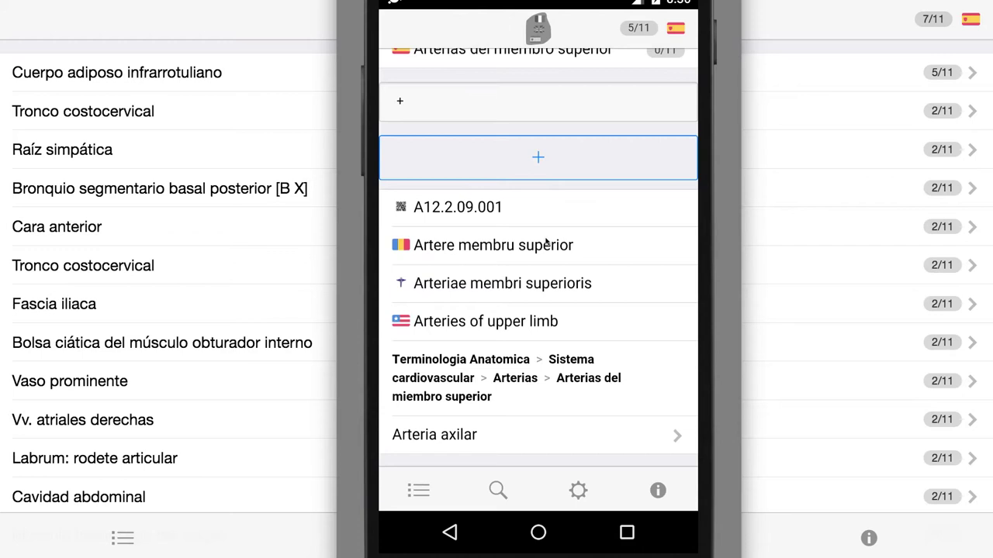
{"action": "scroll", "coordinate": [547, 241], "scroll_direction": "up", "scroll_amount": 1}
{"action": "left_click", "coordinate": [420, 492]}
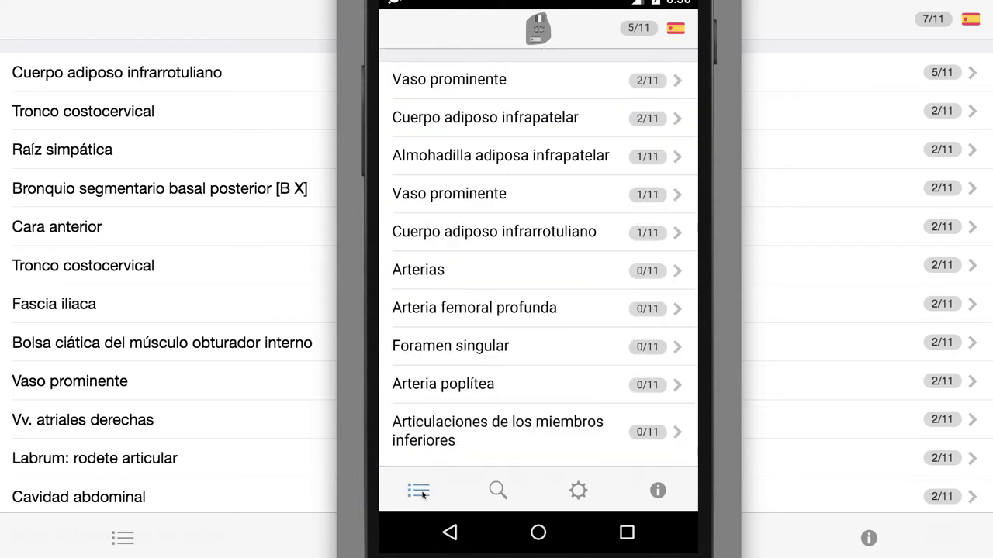
{"action": "left_click", "coordinate": [530, 79]}
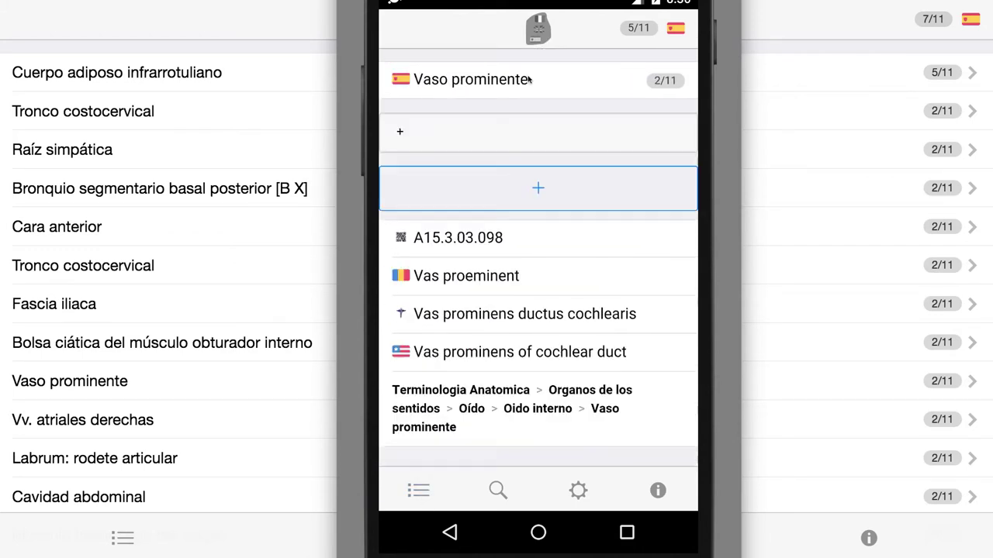
Start a new translation for Vaso prominente: 'Vaso proeminente del cunducto coclear'
{"action": "left_click", "coordinate": [519, 138]}
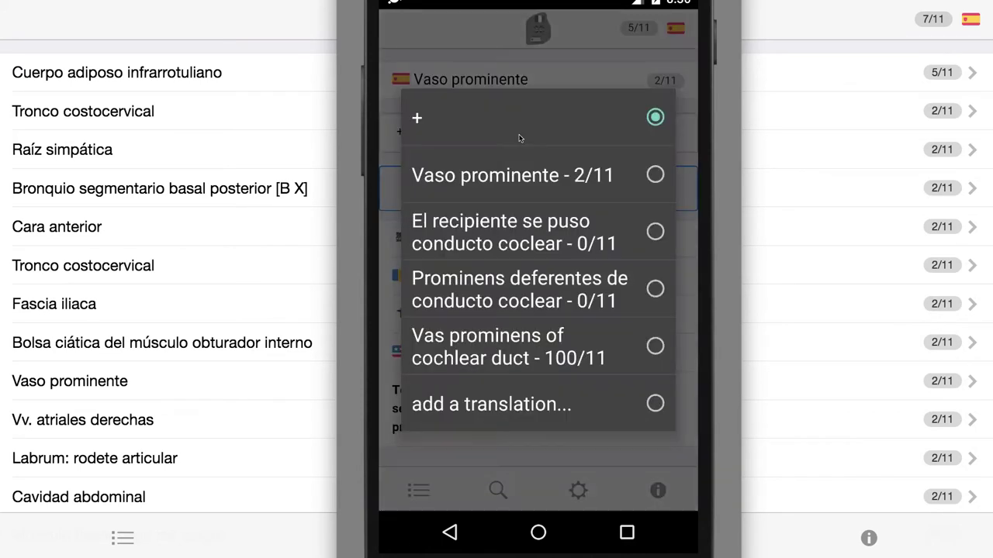
{"action": "left_click", "coordinate": [478, 405]}
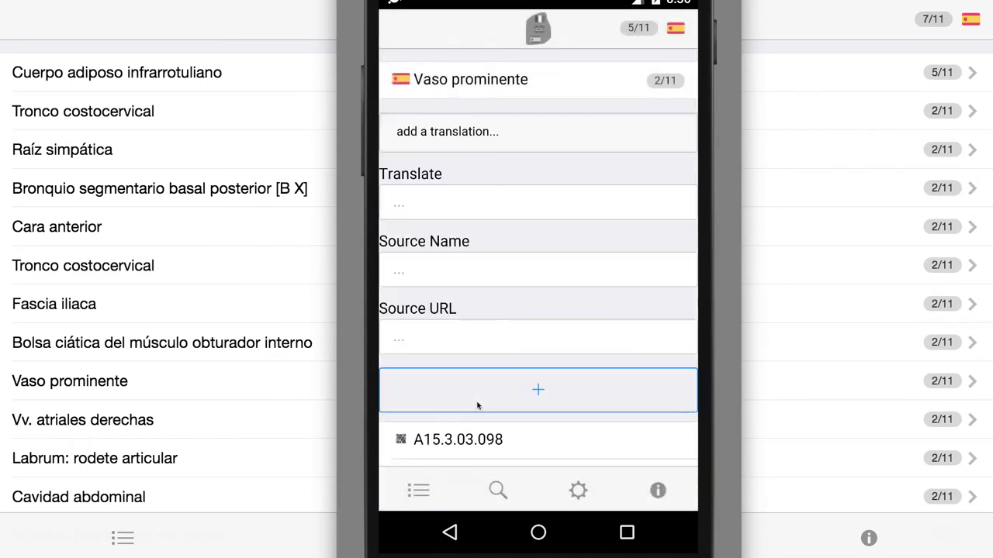
{"action": "left_click", "coordinate": [543, 200]}
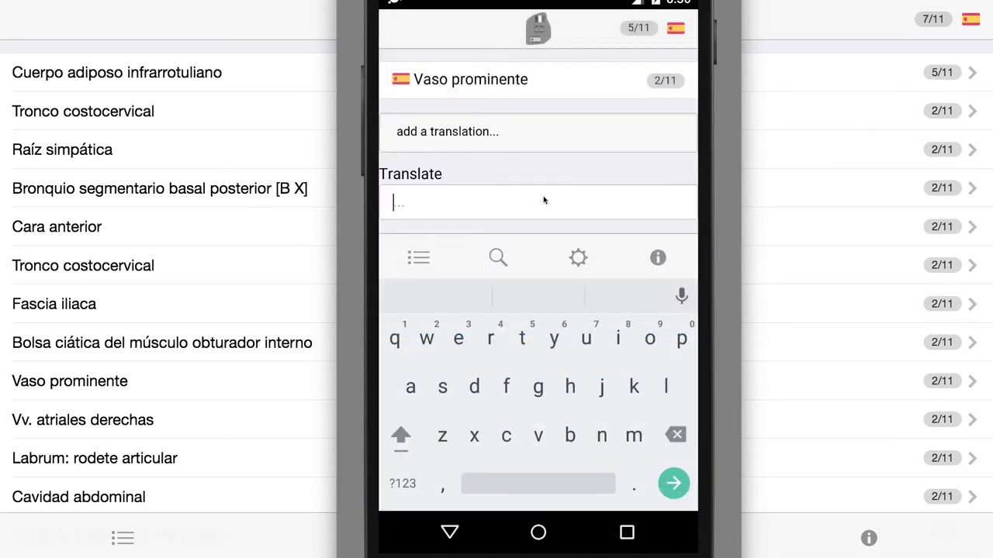
{"action": "type", "text": "Vaso proe"}
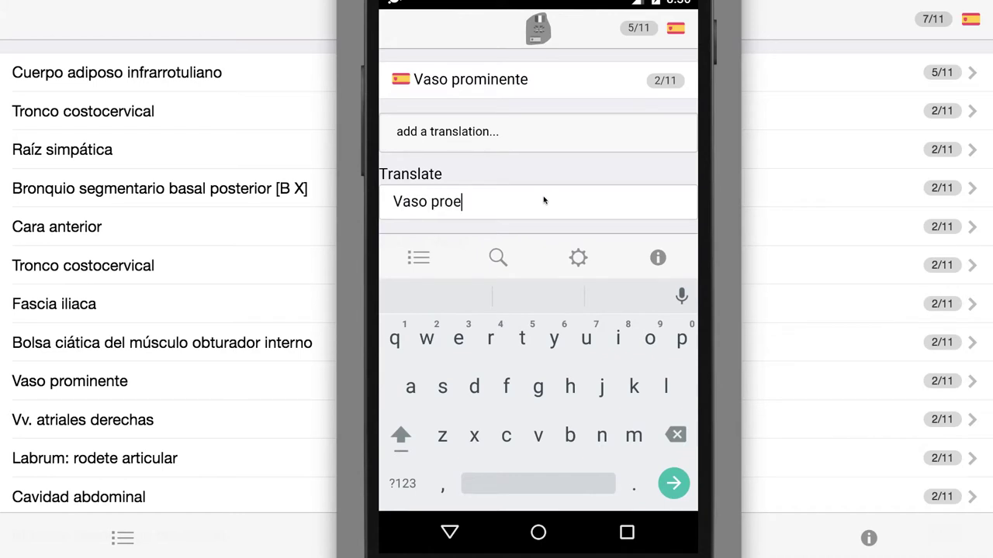
{"action": "type", "text": "minente del cund"}
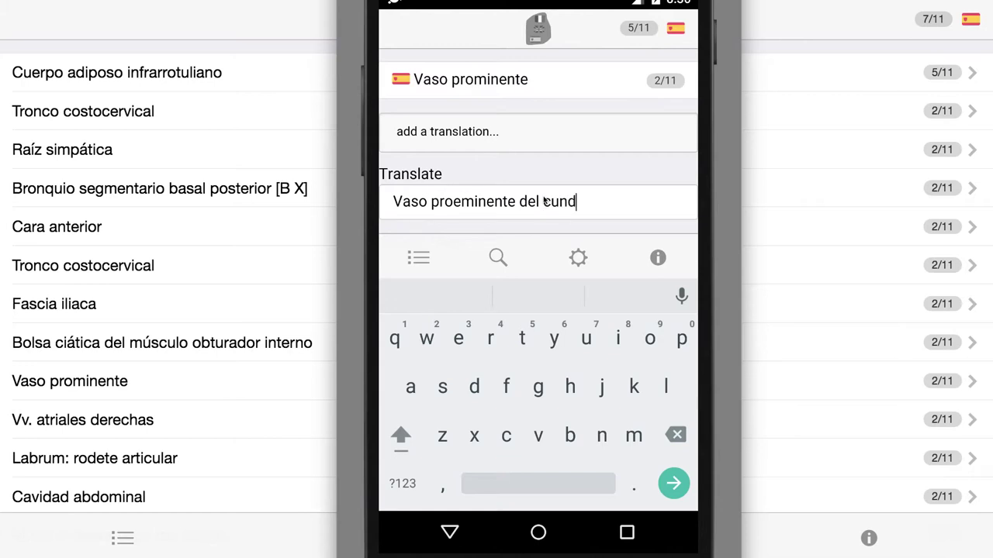
{"action": "type", "text": "ucto coclear"}
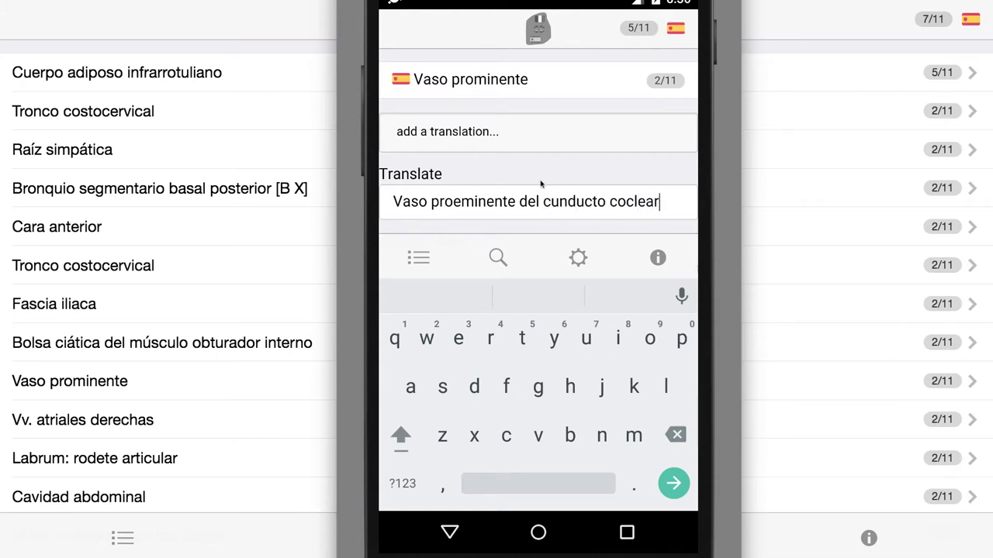
{"action": "key", "text": "Return"}
Cite 'Nomenclatura Anatomica' with the pasted Google Books URL as source and submit the proposal
{"action": "left_click", "coordinate": [540, 185]}
{"action": "type", "text": "Nomenca"}
{"action": "key", "text": "BackSpace"}
{"action": "type", "text": "latura "}
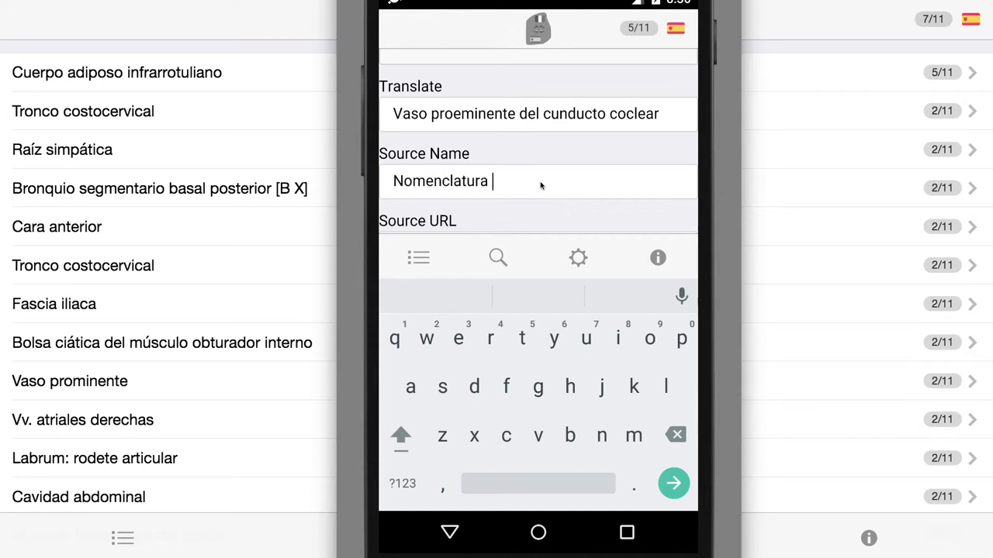
{"action": "type", "text": "Anatomica"}
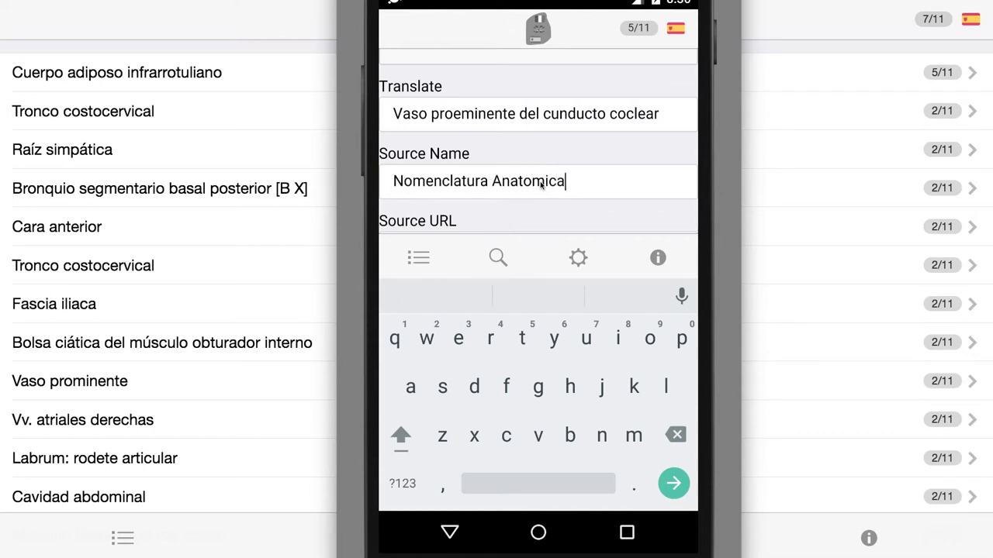
{"action": "left_click_drag", "start_coordinate": [544, 210], "coordinate": [543, 114]}
{"action": "left_click", "coordinate": [534, 157]}
{"action": "key", "text": "ctrl+v"}
{"action": "left_click", "coordinate": [538, 214]}
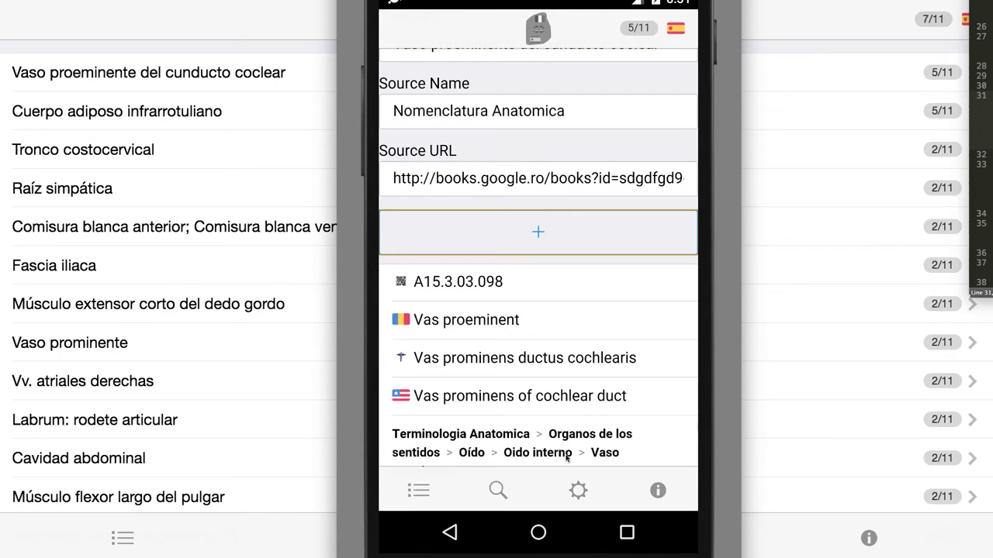
On the phone, raise the first 3/11 user's trust twice, then return to the desktop list
{"action": "left_click", "coordinate": [577, 496]}
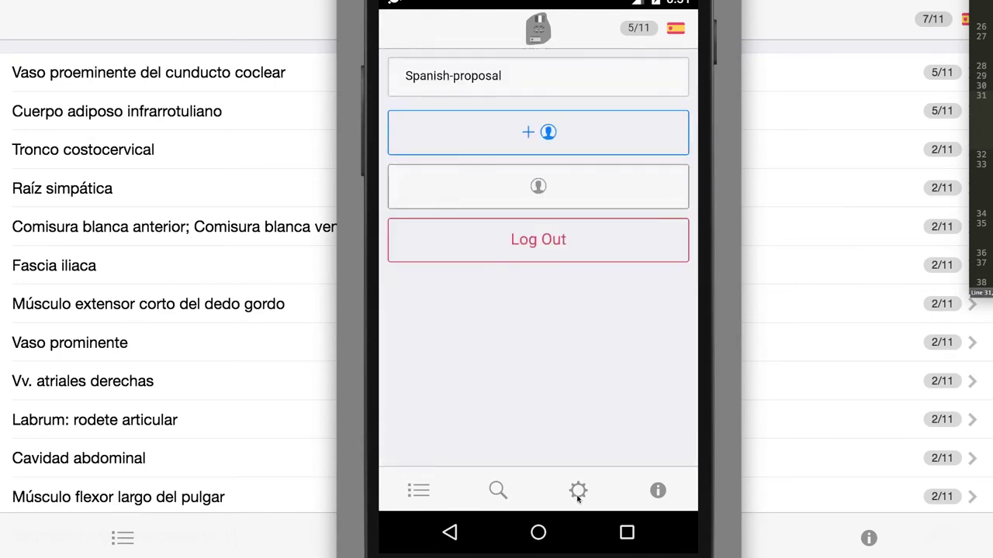
{"action": "left_click", "coordinate": [569, 189]}
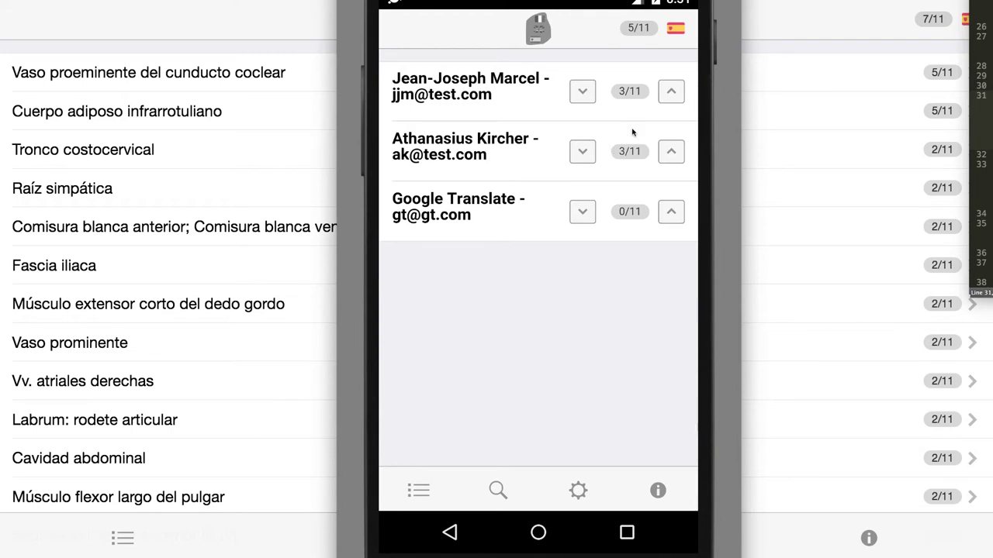
{"action": "left_click", "coordinate": [671, 93]}
{"action": "left_click", "coordinate": [671, 92]}
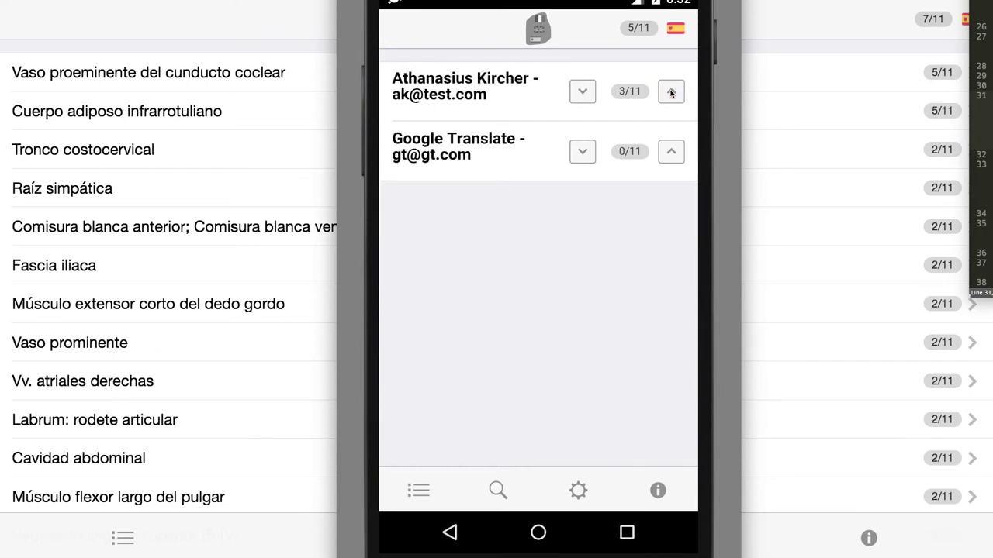
{"action": "left_click", "coordinate": [303, 34]}
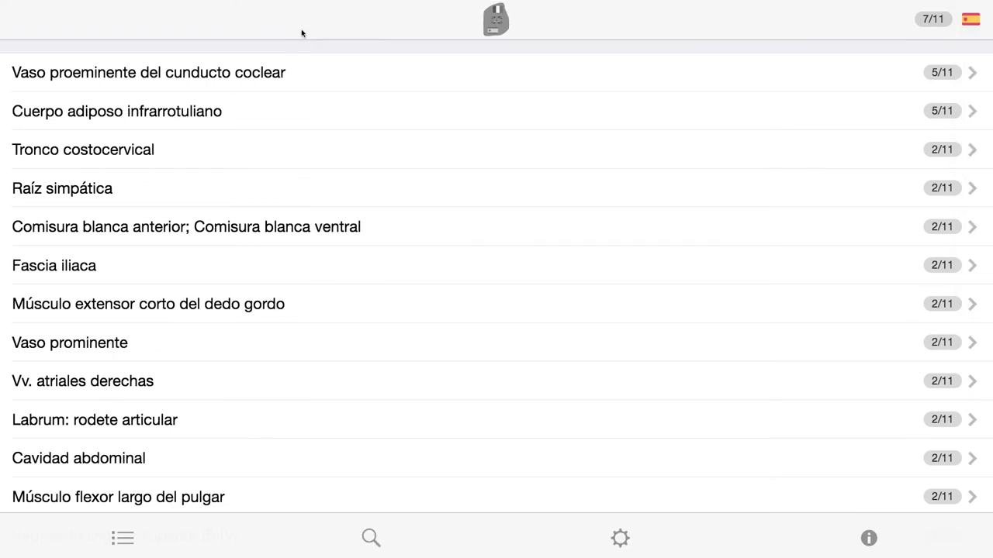
Open the desktop user list of trust levels and highlight the first user, now at 5/11
{"action": "left_click", "coordinate": [621, 541]}
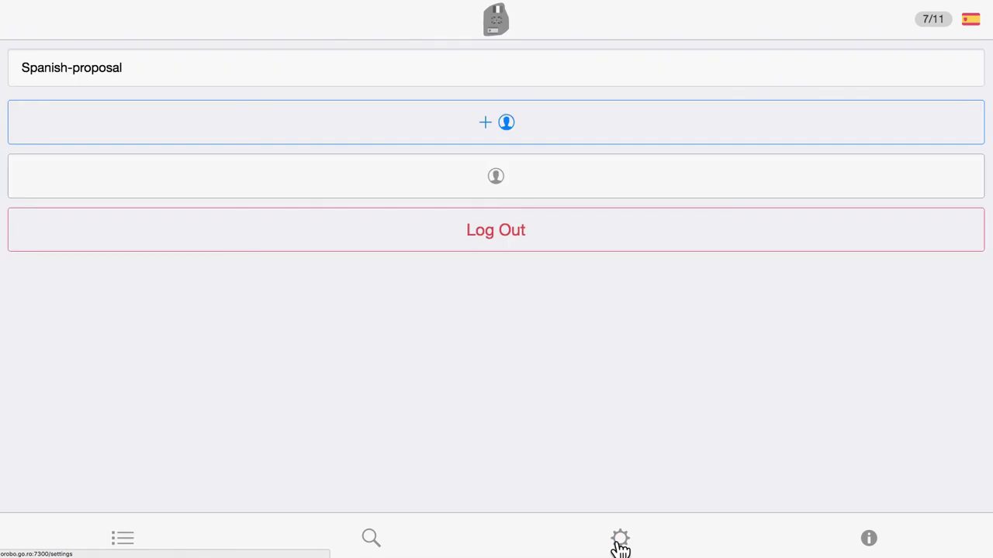
{"action": "left_click", "coordinate": [509, 177]}
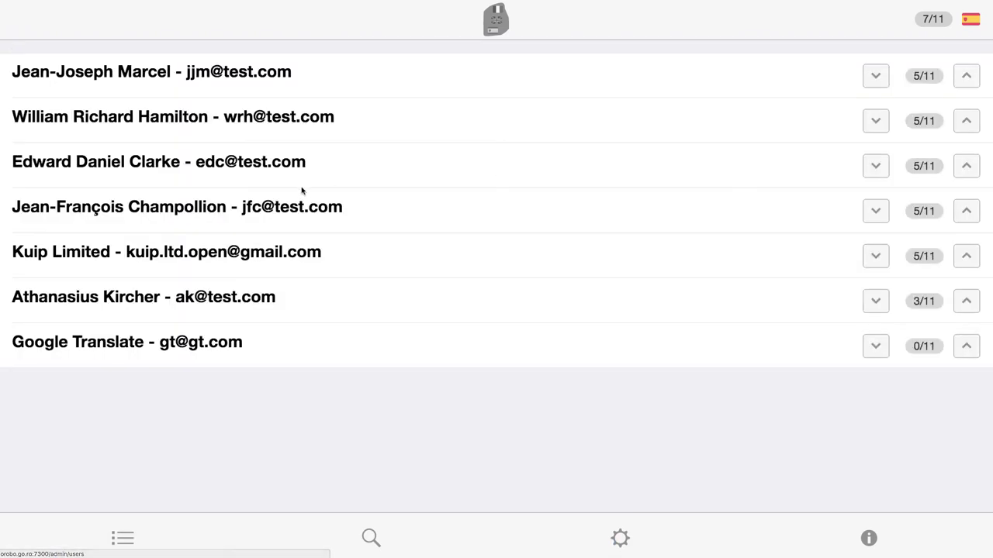
{"action": "left_click_drag", "start_coordinate": [304, 79], "coordinate": [115, 76]}
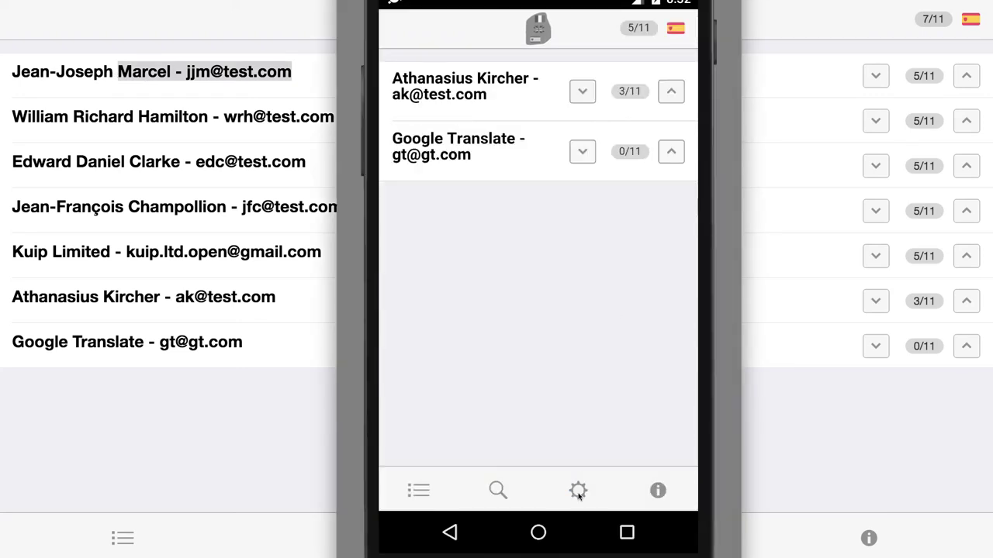
On the phone's settings page, bring up the add-user form with an empty Email field and Trust 0
{"action": "left_click", "coordinate": [578, 491]}
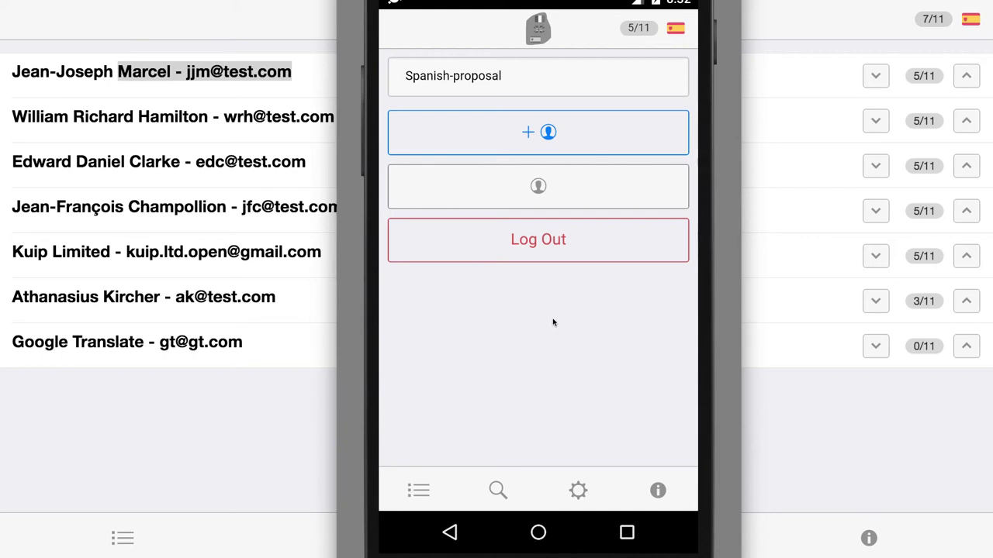
{"action": "left_click", "coordinate": [561, 129]}
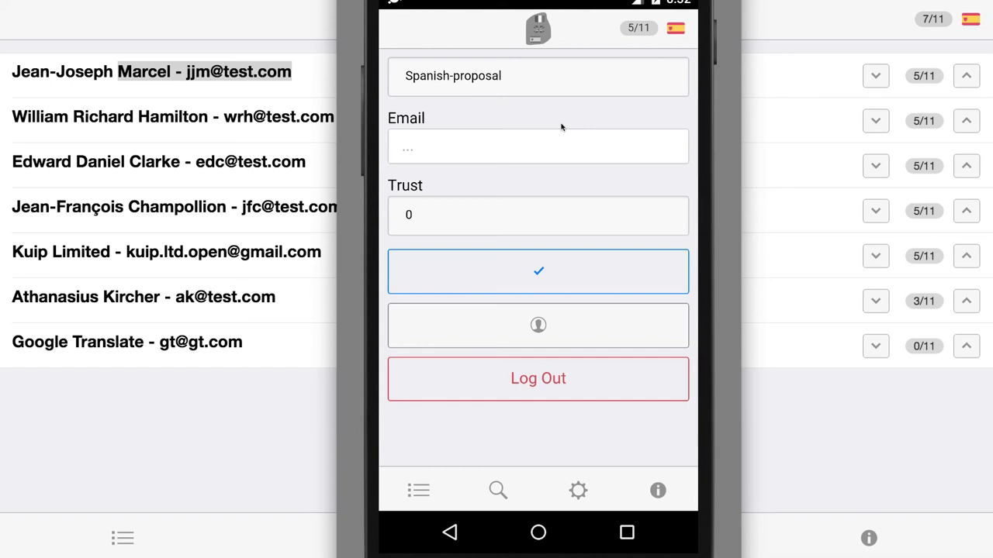
Search the terms for 'fem' and open the Arteria femoral result
{"action": "left_click", "coordinate": [499, 491]}
{"action": "left_click", "coordinate": [531, 68]}
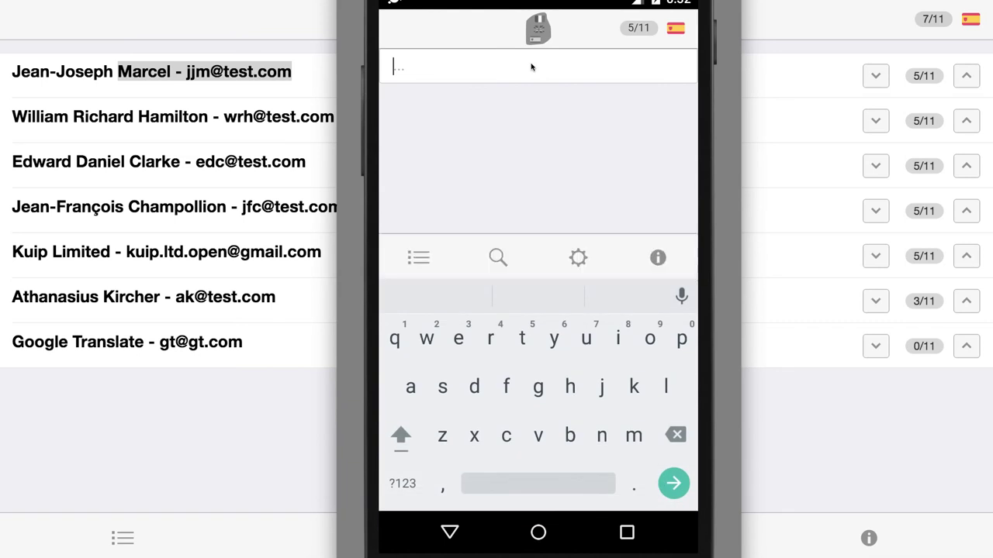
{"action": "type", "text": "fem"}
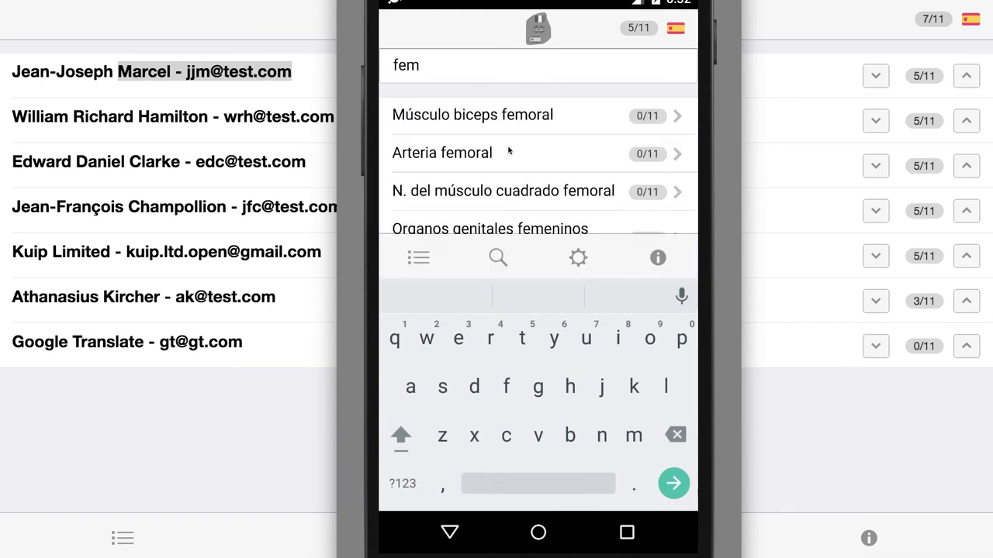
{"action": "left_click", "coordinate": [509, 151]}
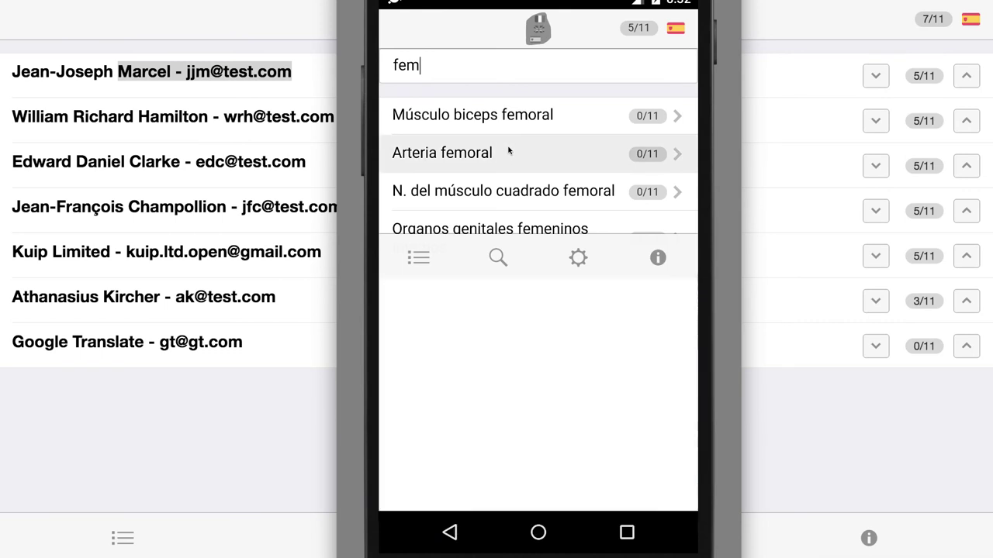